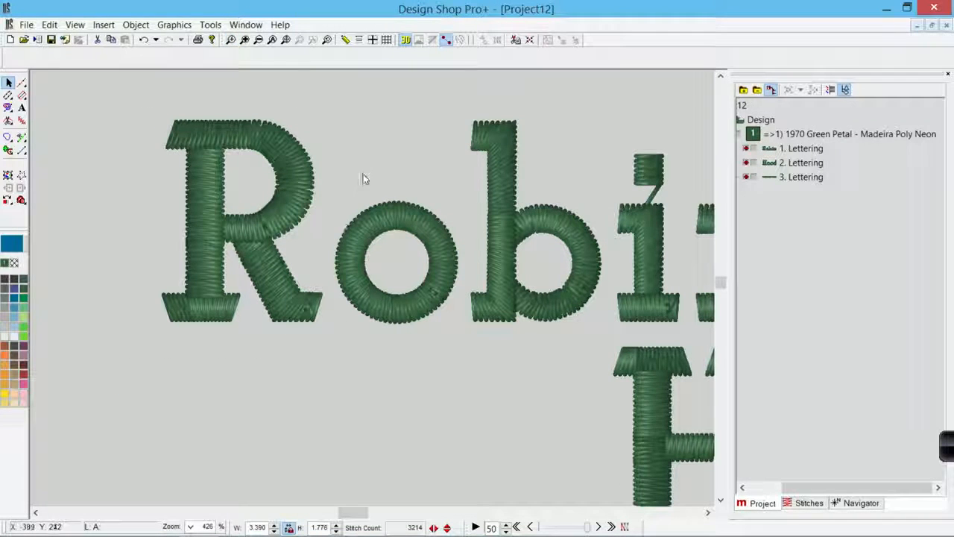
Step: Turn off the 3D stitch view and open the letter R of the Robin lettering for wireframe editing
left_click(363, 178)
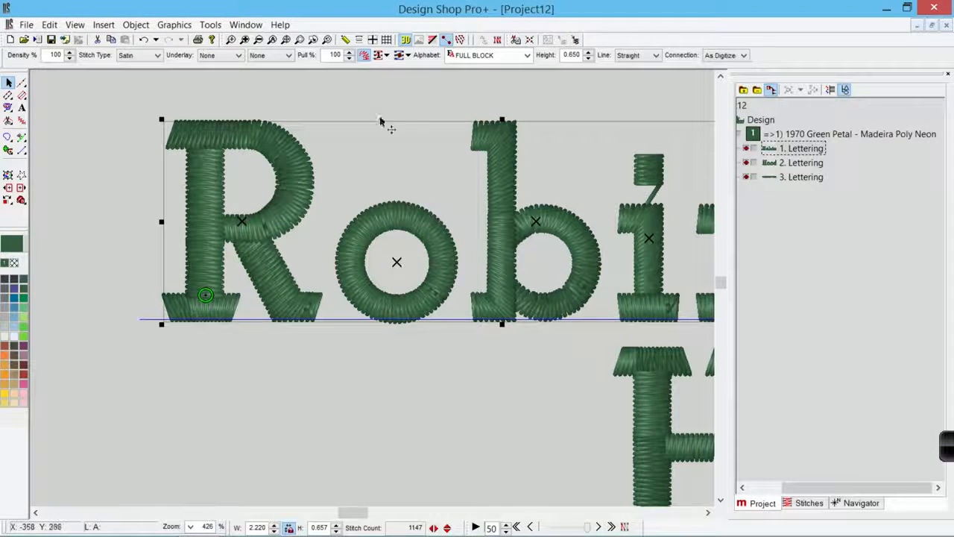
left_click(405, 39)
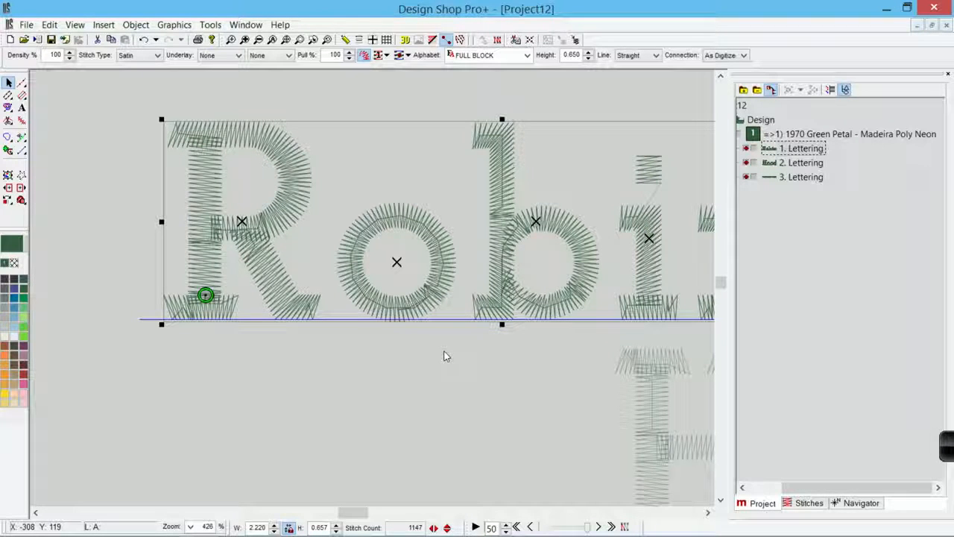
left_click(243, 225)
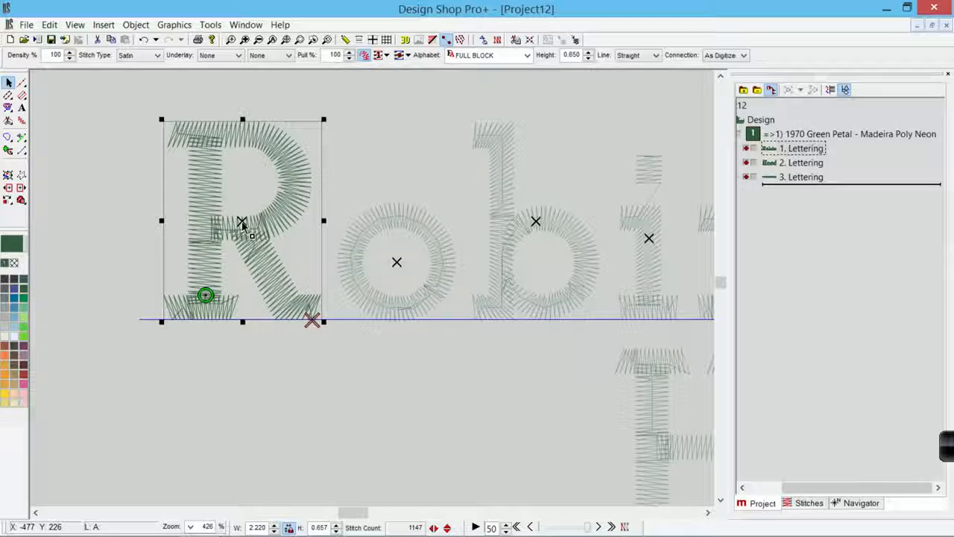
right_click(251, 179)
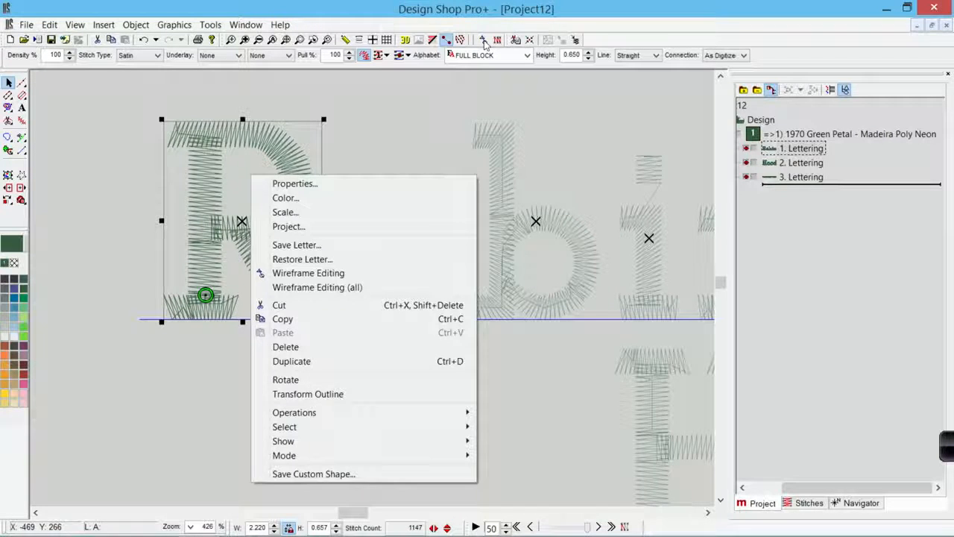
left_click(483, 41)
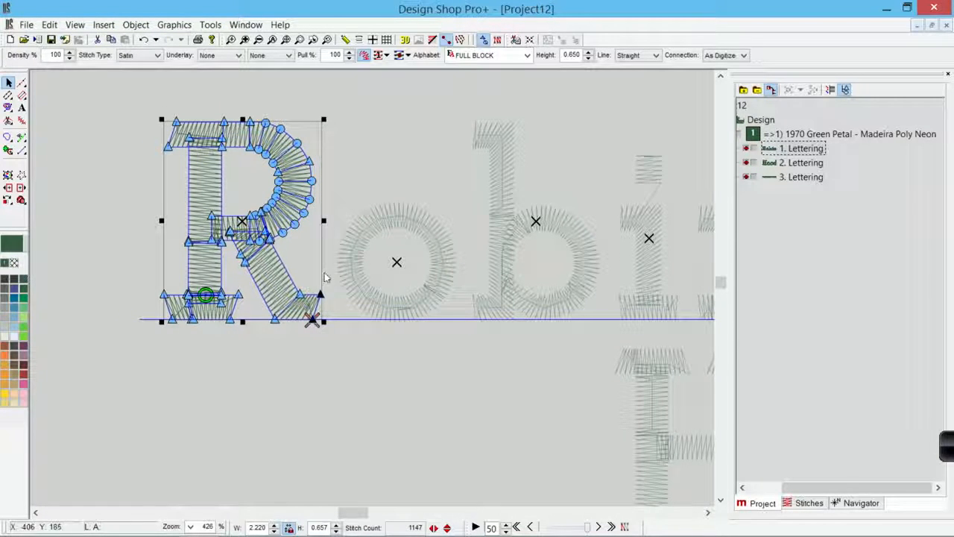
Step: Reshape the R's right leg into a slim swash with a tapered tip below the b, converting both bend points to Curve
left_click_drag(312, 319, 557, 343)
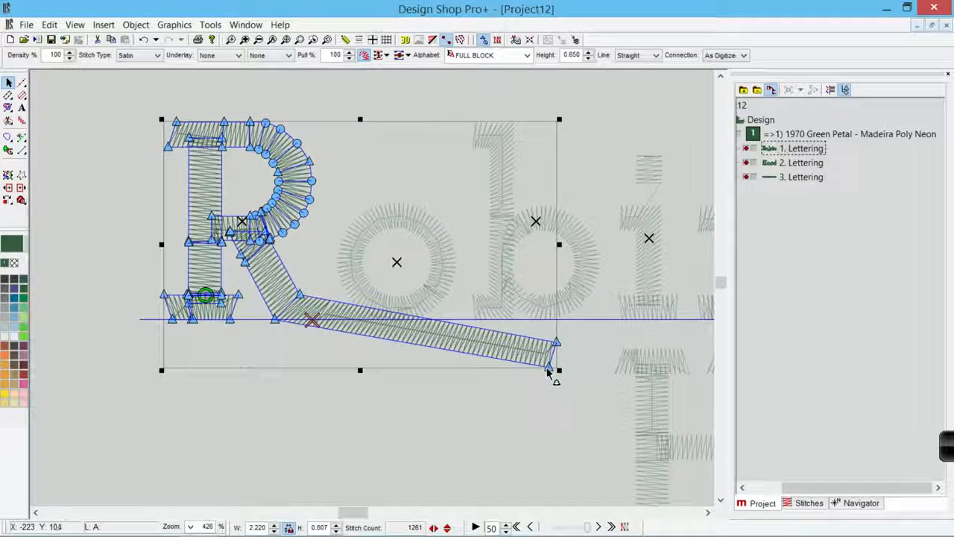
left_click_drag(548, 367, 554, 353)
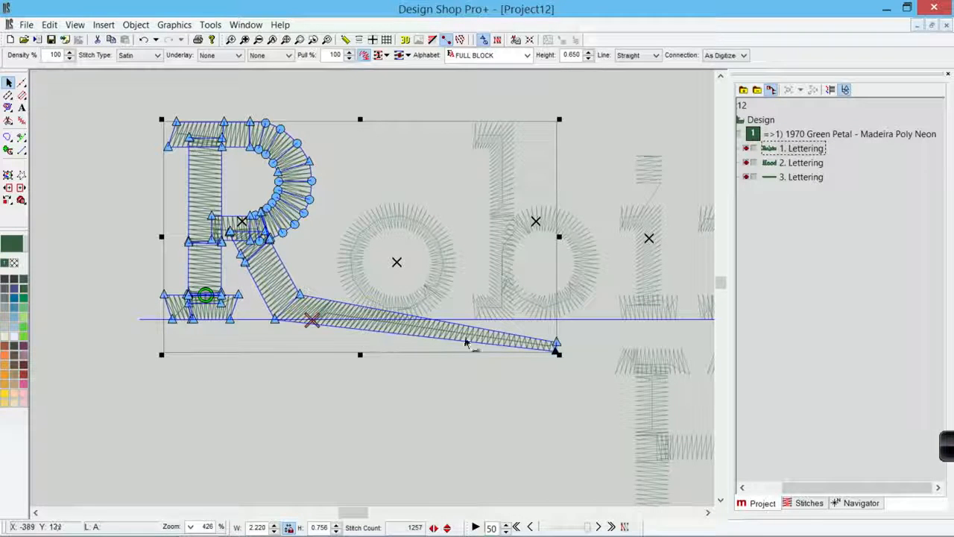
right_click(275, 322)
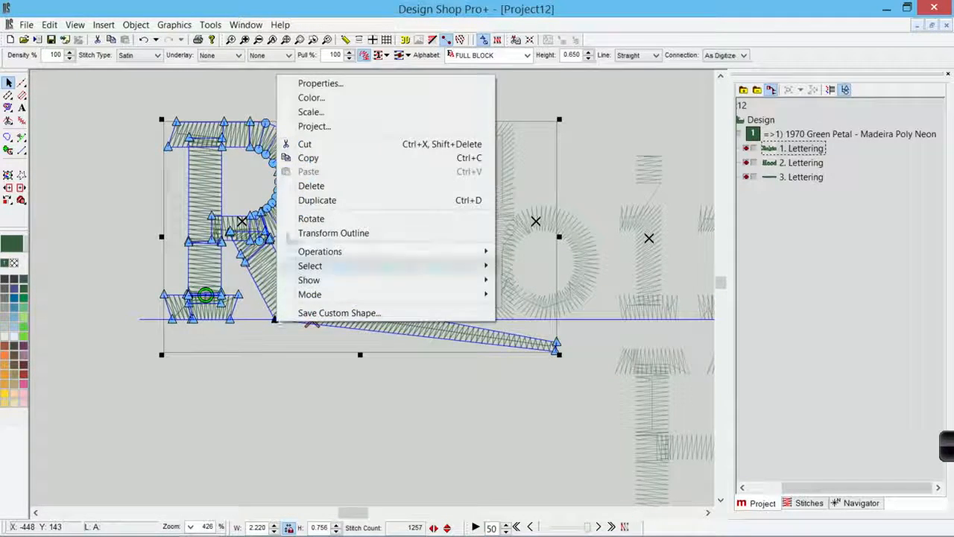
left_click(302, 84)
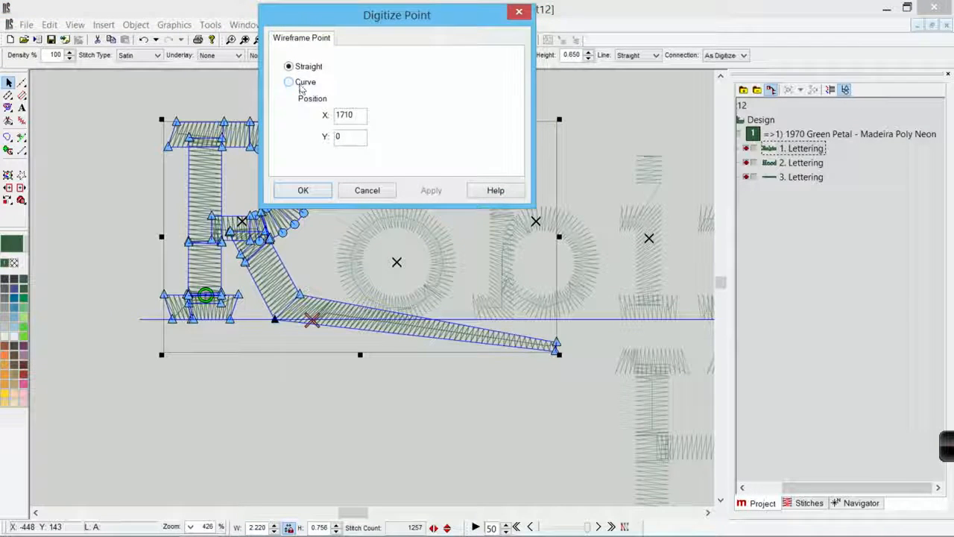
left_click(306, 83)
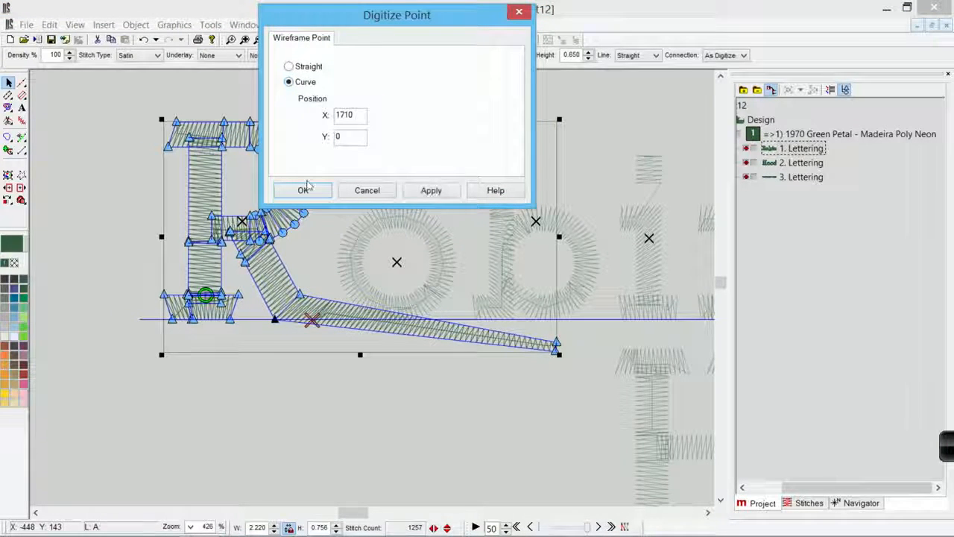
left_click(304, 189)
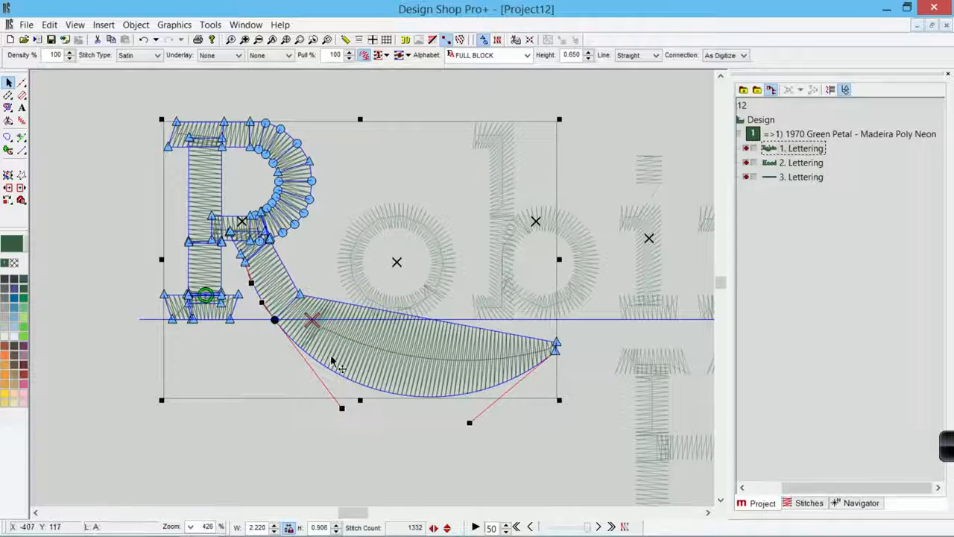
left_click(301, 297)
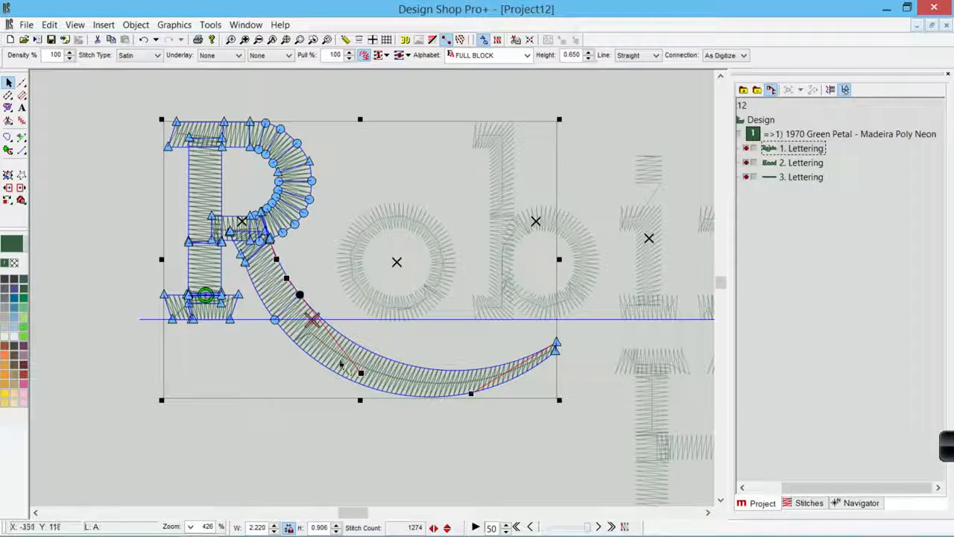
left_click(276, 320)
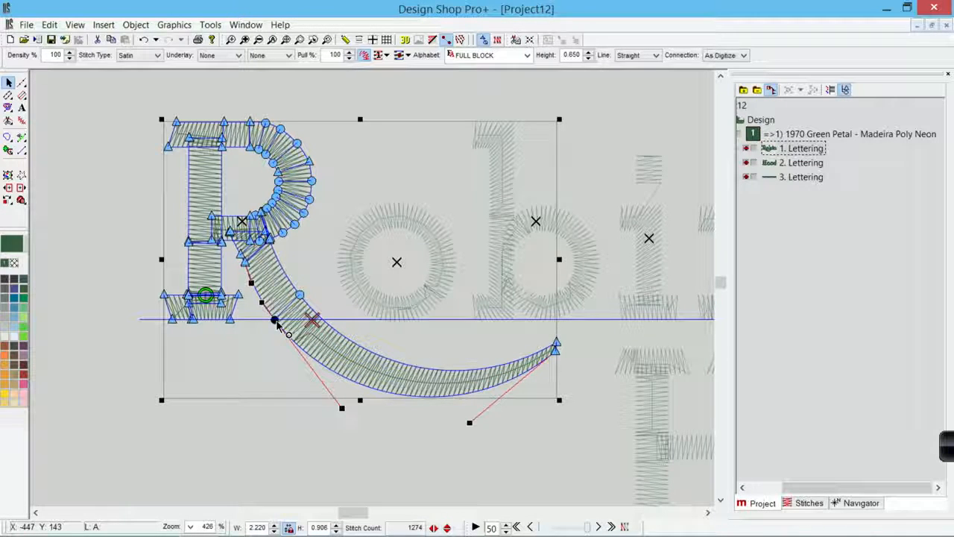
left_click_drag(277, 322, 282, 319)
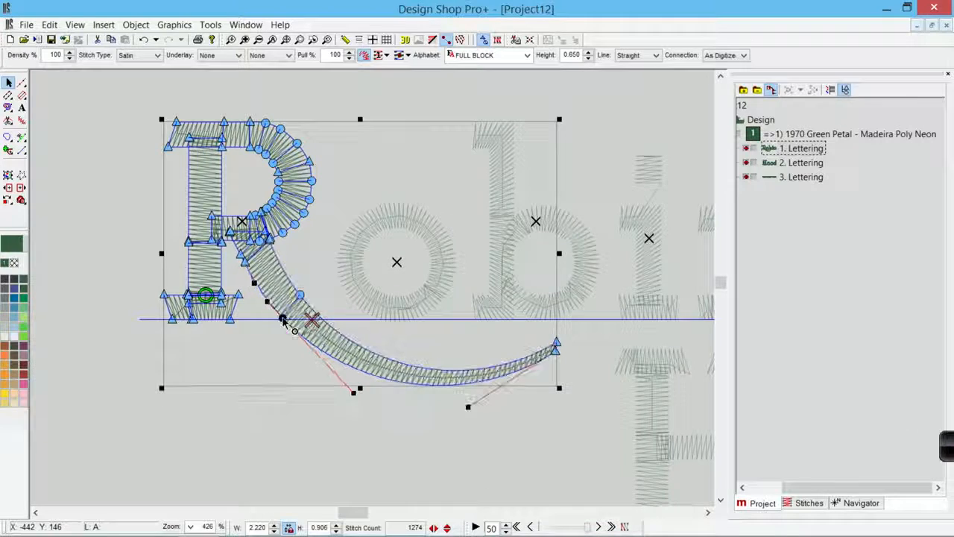
left_click(296, 104)
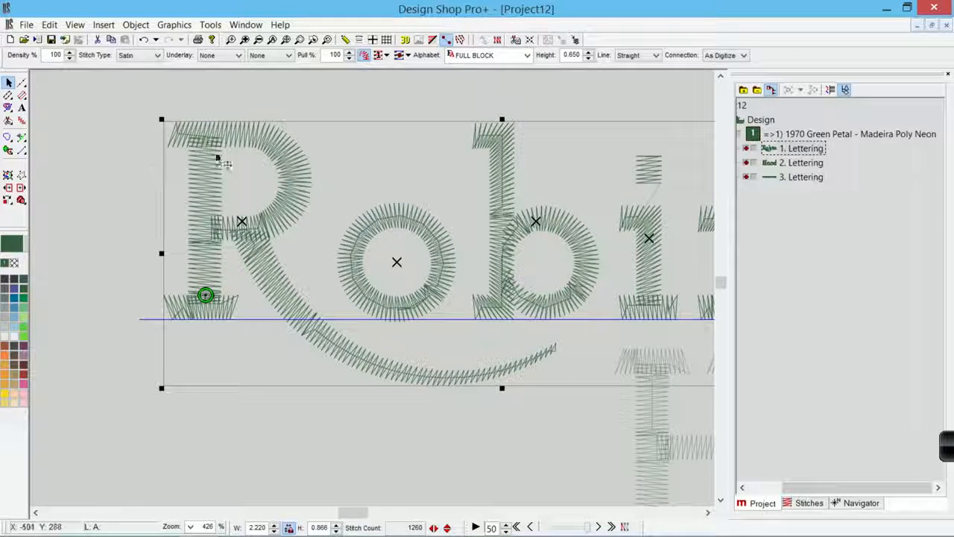
Step: Reopen the R's wireframe, add a point pair on its top serif, and stretch the serif's end down and outward into a narrow tail
left_click_drag(240, 226, 242, 225)
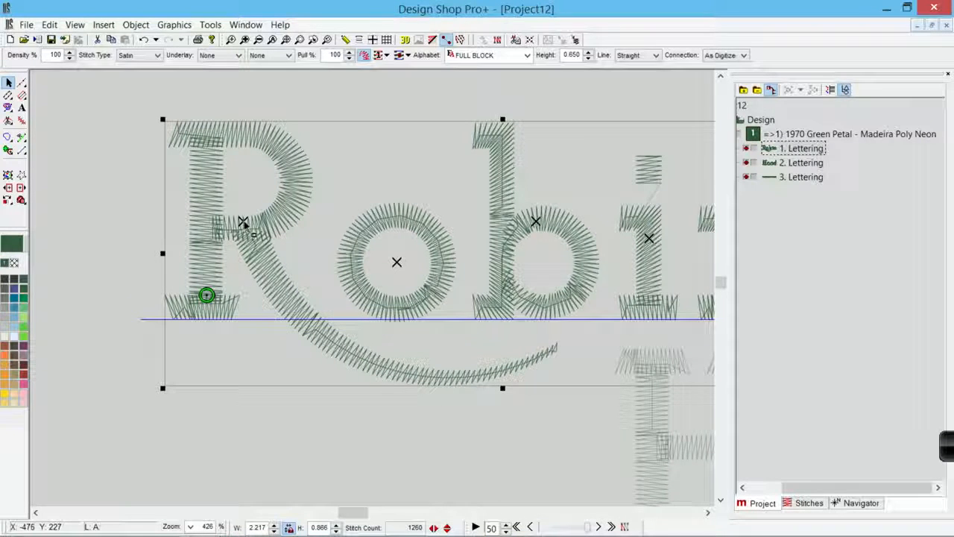
left_click(245, 223)
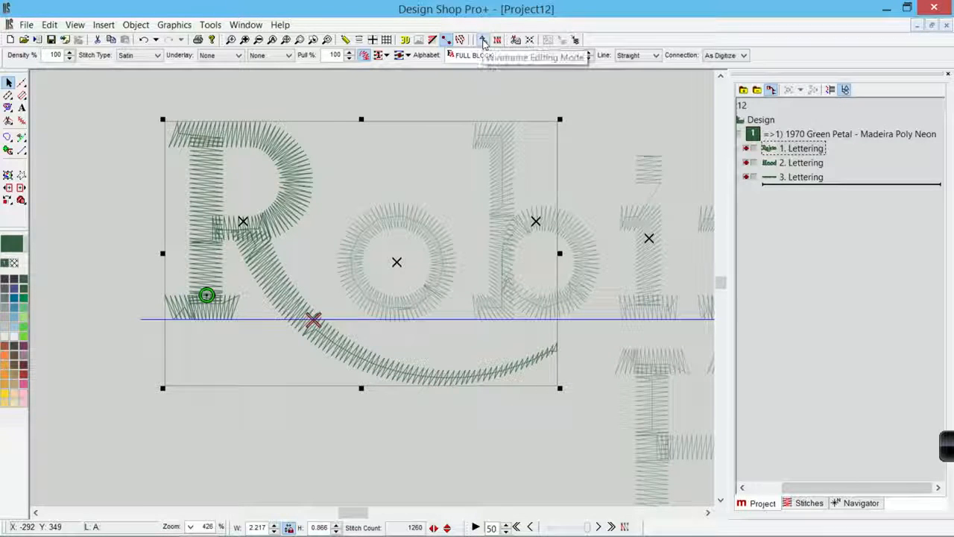
left_click(484, 40)
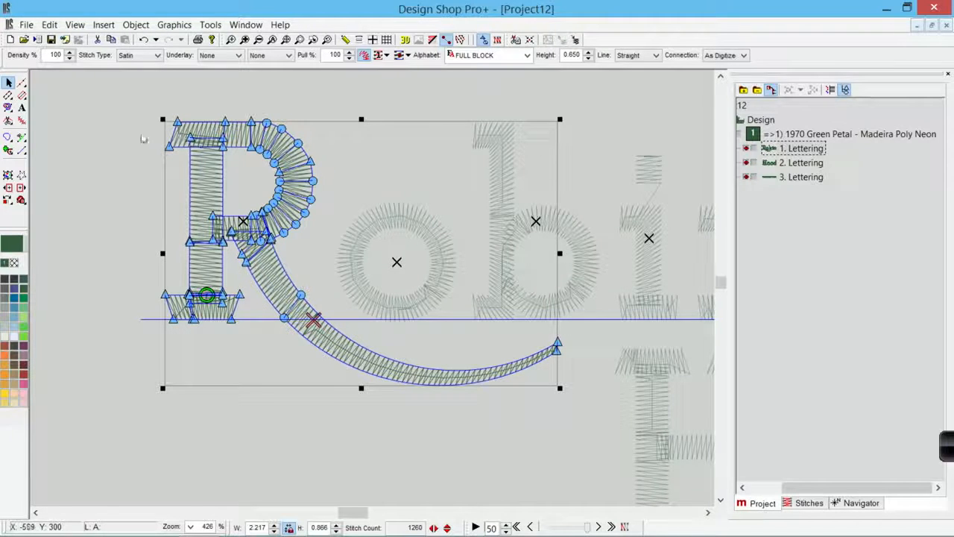
left_click_drag(174, 120, 179, 155)
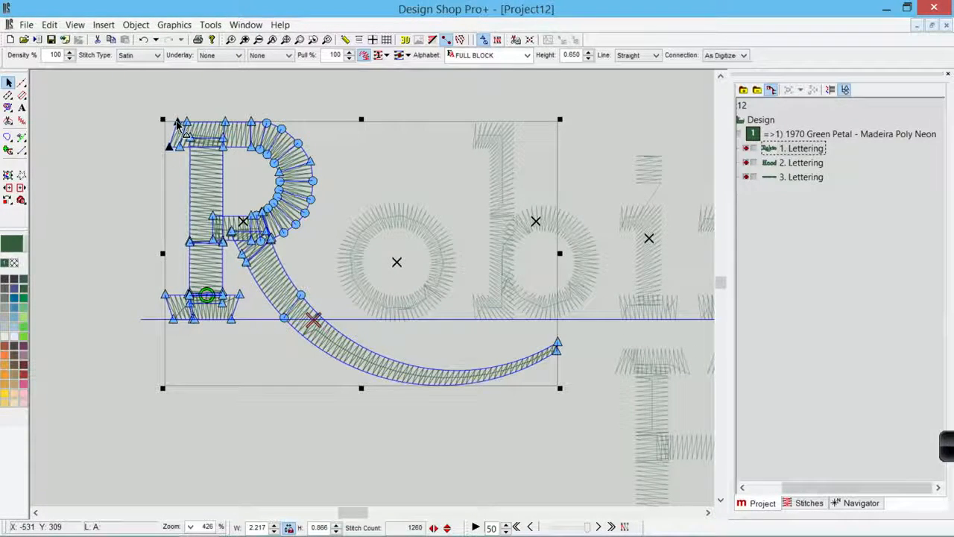
mouse_move(165, 128)
left_mouse_down()
mouse_move(88, 185)
mouse_move(79, 241)
left_mouse_up()
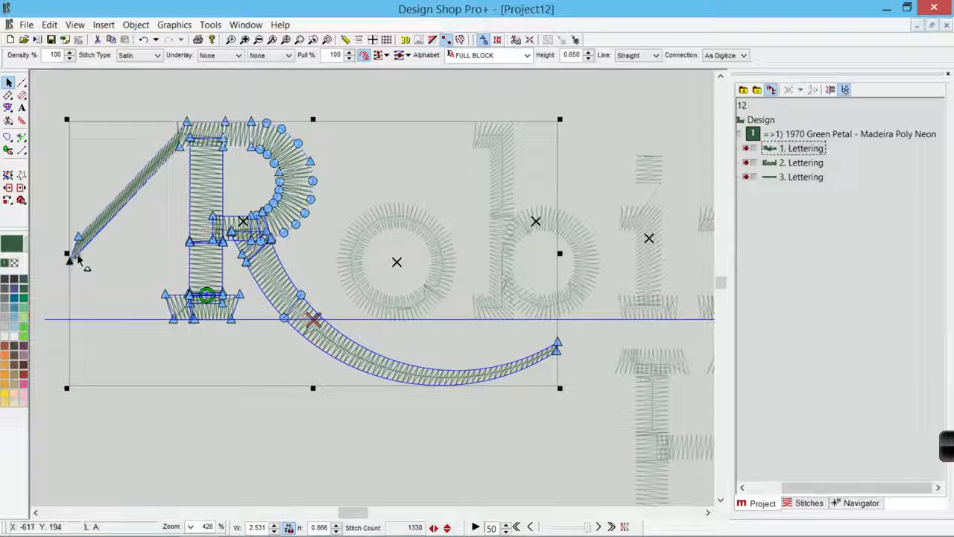
key("Delete")
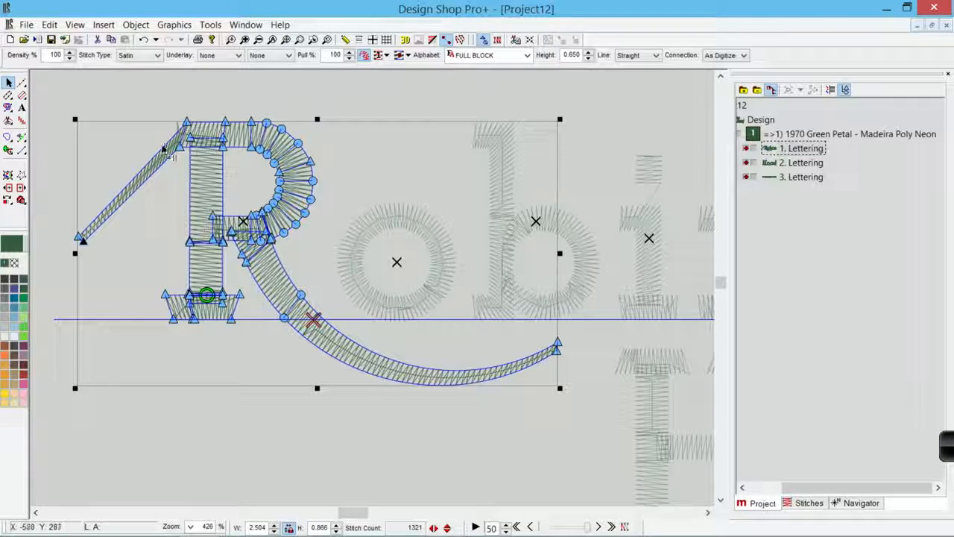
Step: Add a curve point midway along each edge of the R's serif tail and bend both edges into a smooth tapering arch
left_click(138, 188)
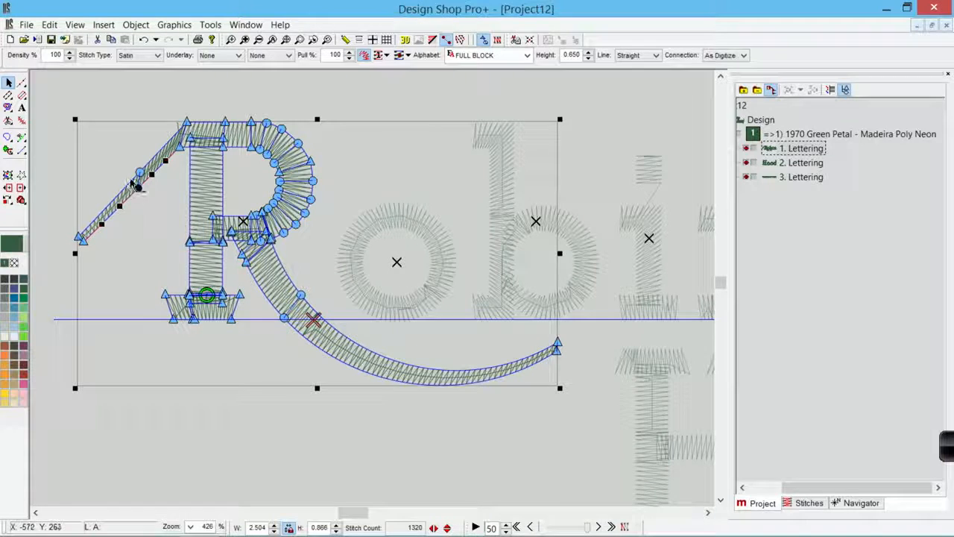
left_click(140, 174)
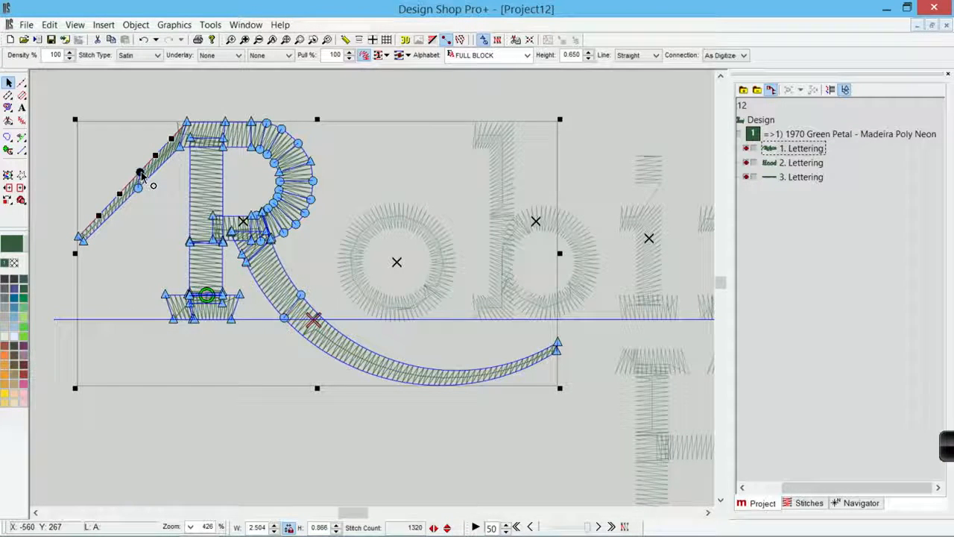
left_click_drag(141, 174, 105, 157)
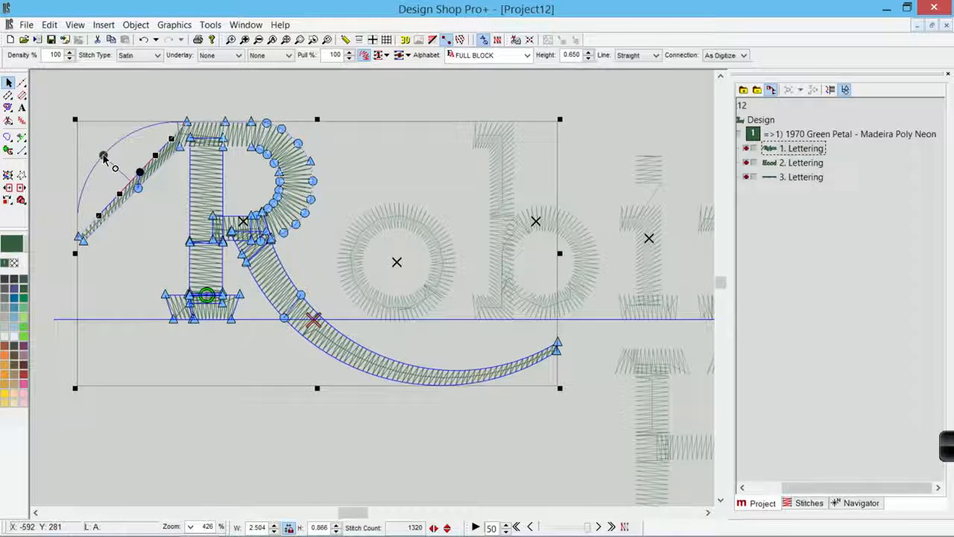
left_click_drag(104, 157, 106, 156)
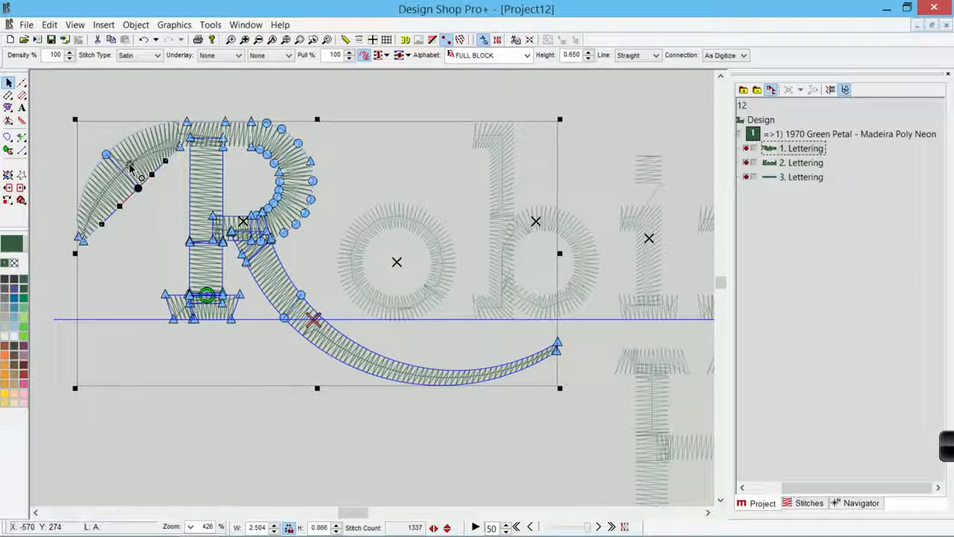
left_click_drag(119, 170, 117, 171)
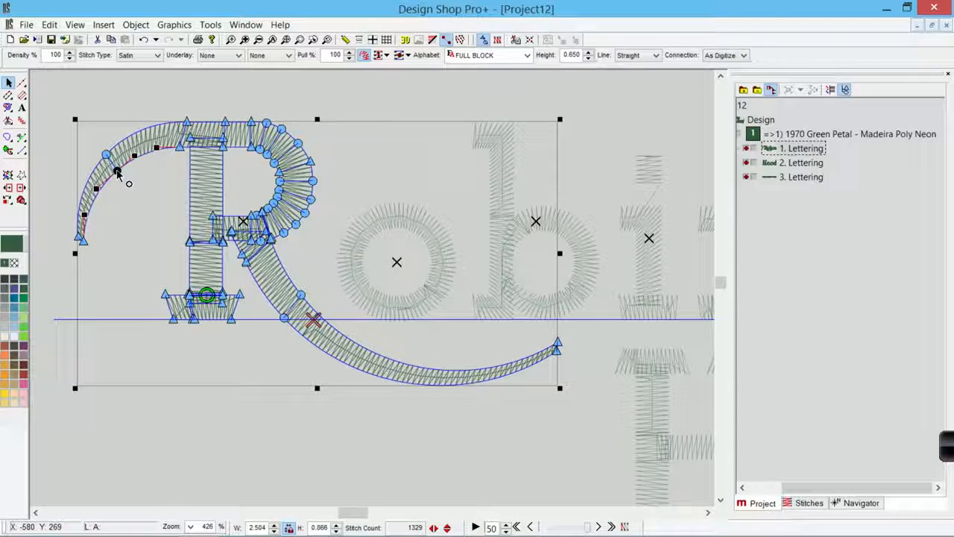
left_click_drag(117, 171, 150, 152)
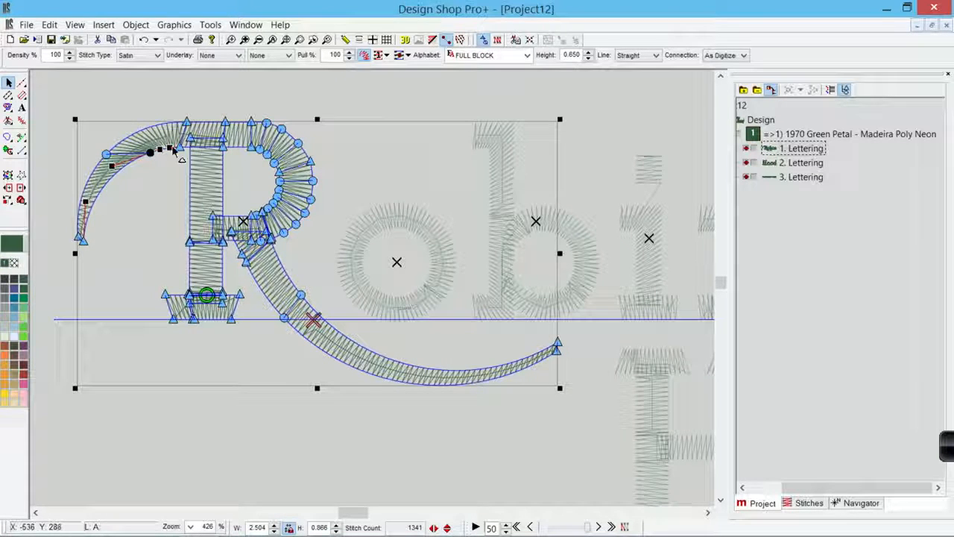
left_click_drag(150, 155, 117, 170)
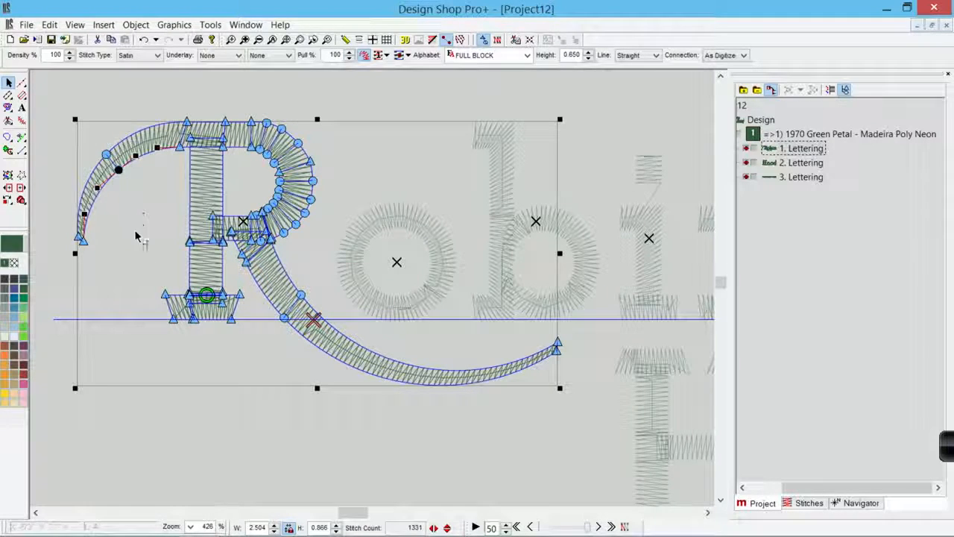
double_click(212, 416)
left_click(906, 69)
Step: Open the letter d of the Hood lettering for wireframe editing
left_click(288, 41)
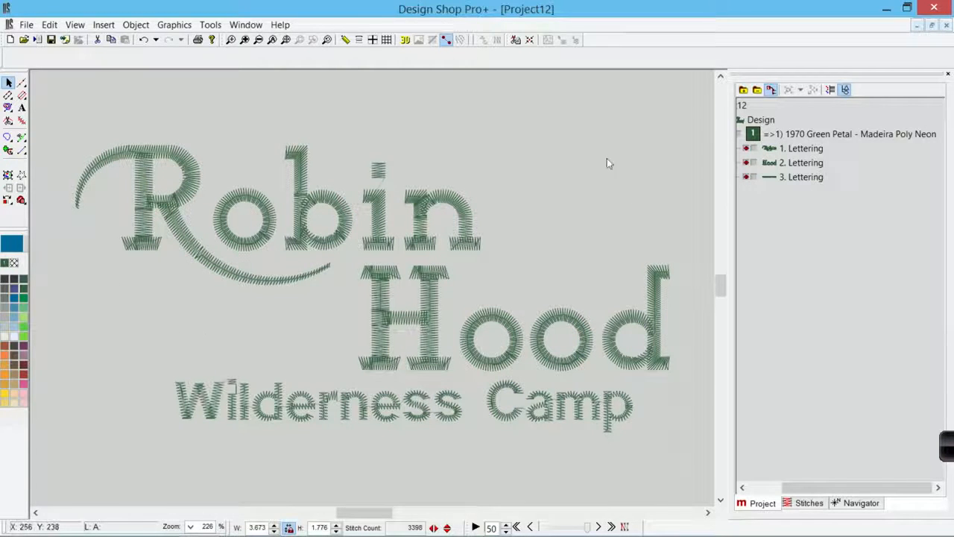
left_click(231, 40)
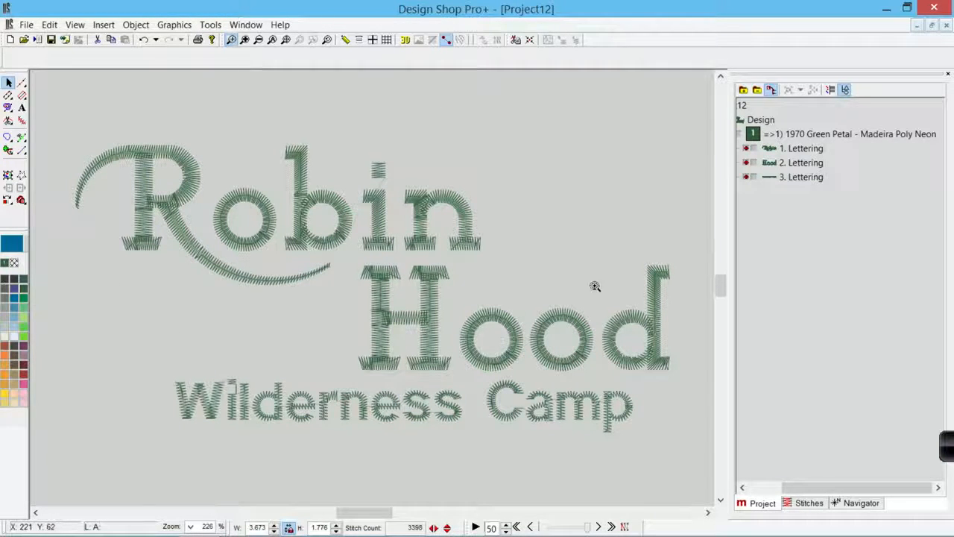
left_click_drag(630, 229, 710, 393)
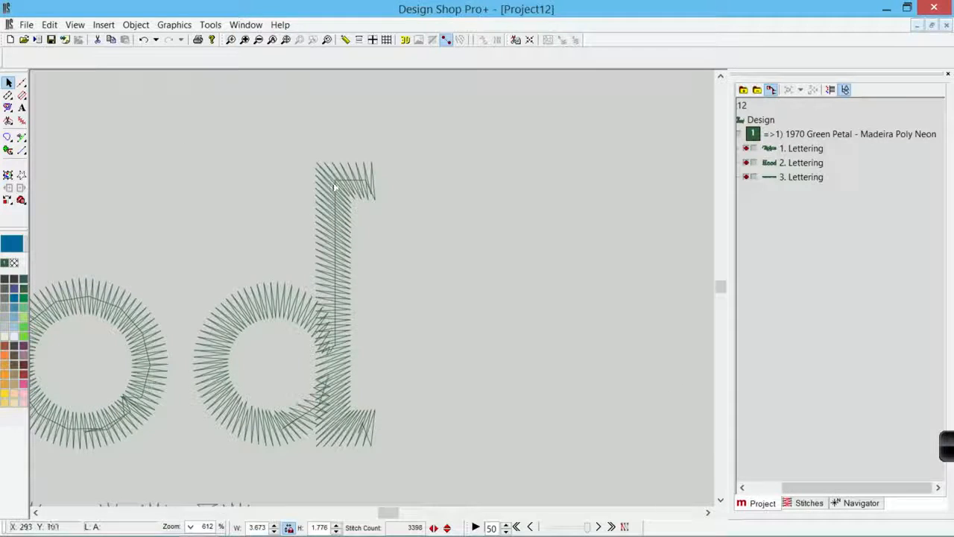
left_click(363, 189)
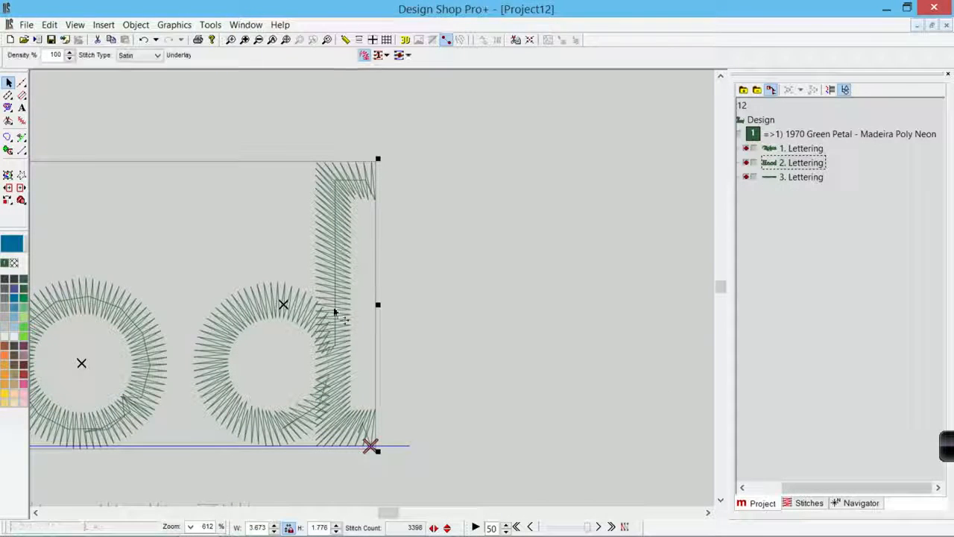
left_click(283, 306)
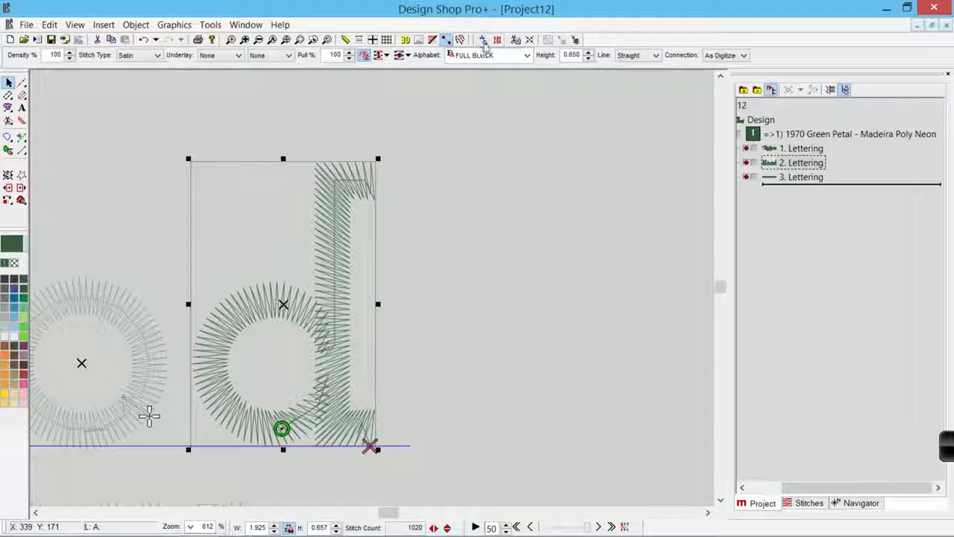
left_click(483, 40)
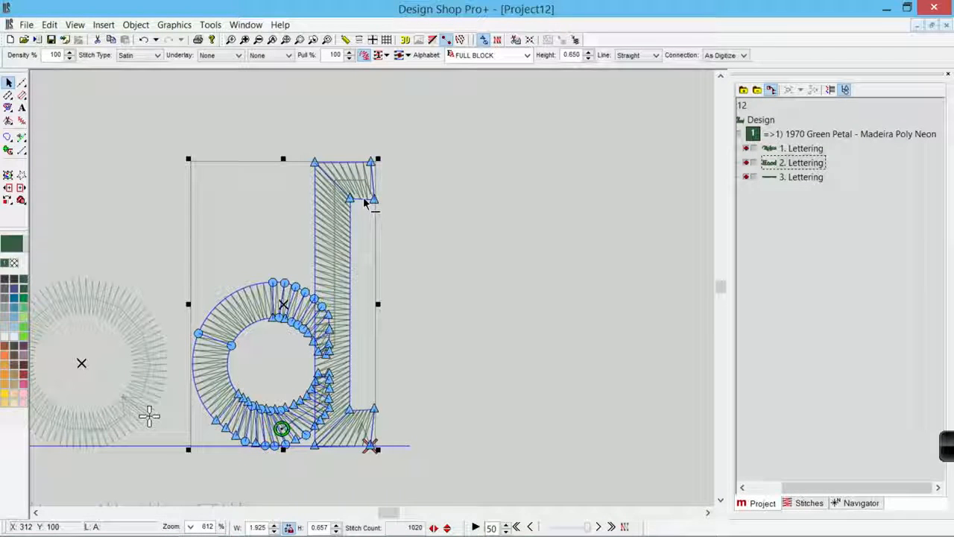
Step: Add a point pair on the d's top serif, stretch the serif's end down and outward, and narrow it to a pointed tip
left_click(365, 199)
left_click(370, 162)
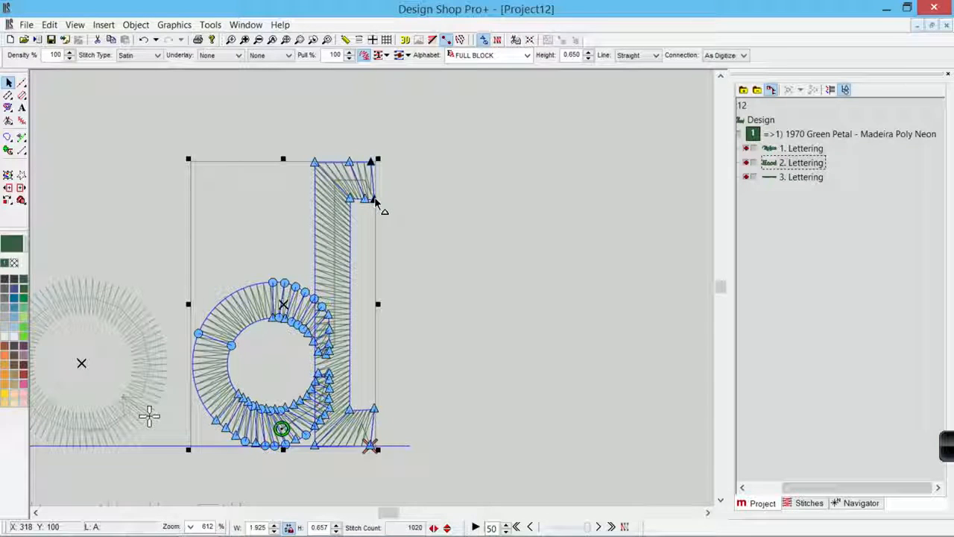
mouse_move(377, 202)
left_mouse_down()
mouse_move(486, 283)
mouse_move(521, 340)
left_mouse_up()
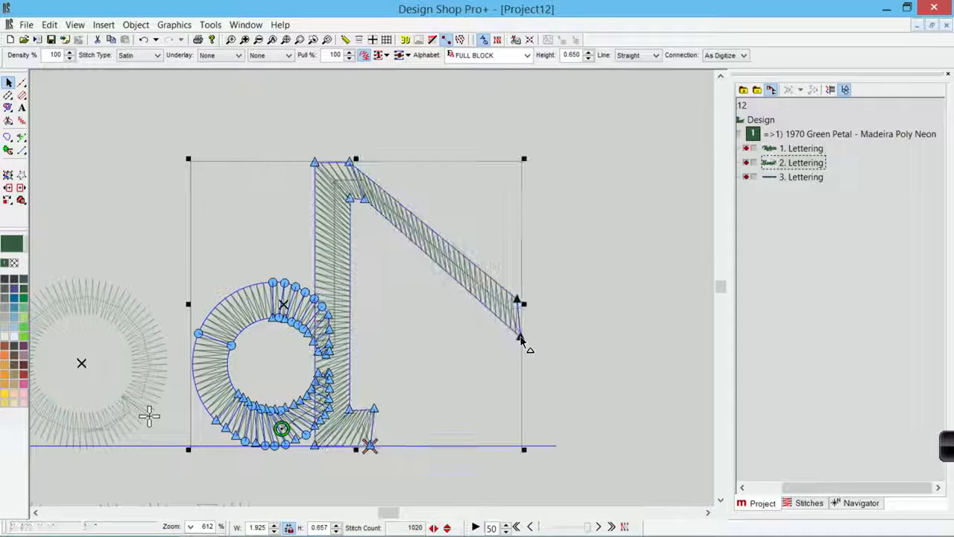
left_click(521, 337)
left_click_drag(513, 307, 512, 303)
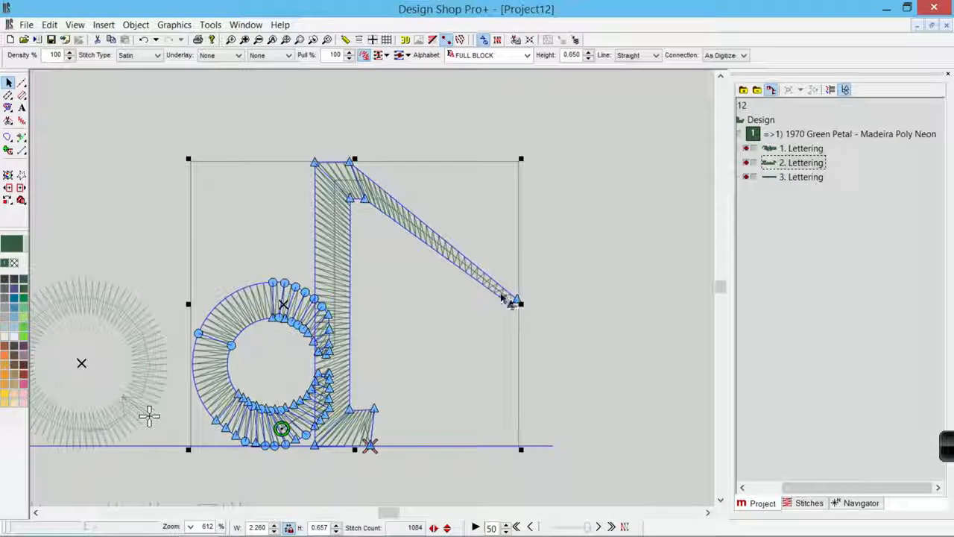
Step: Add a curve point midway along each edge of the d's serif tail and bend both edges into a smooth tapering arch
left_click(435, 233)
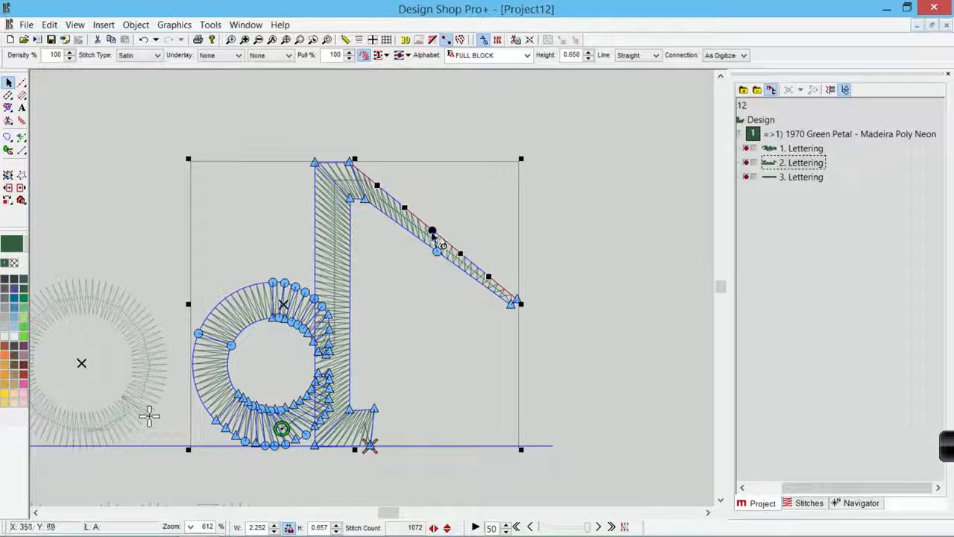
left_click_drag(432, 233, 473, 192)
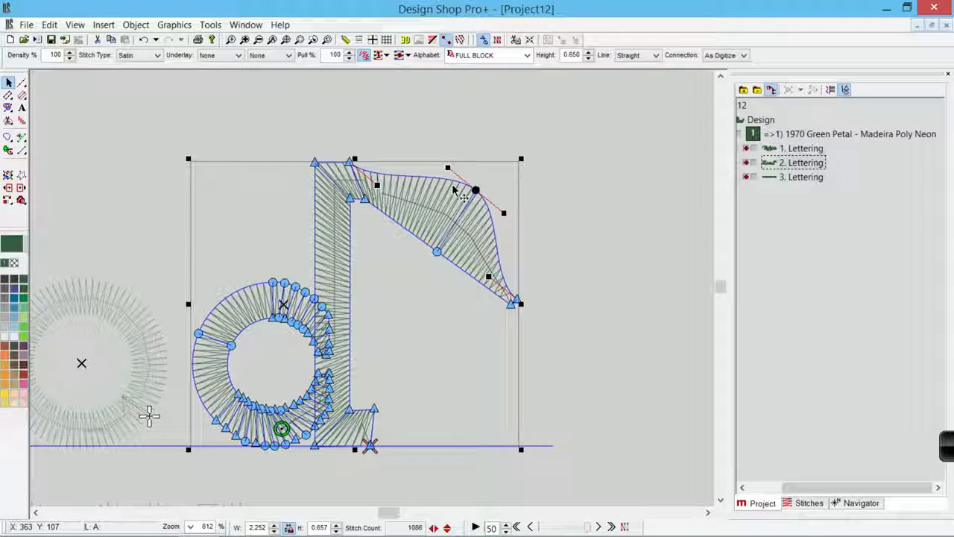
left_click_drag(475, 190, 446, 224)
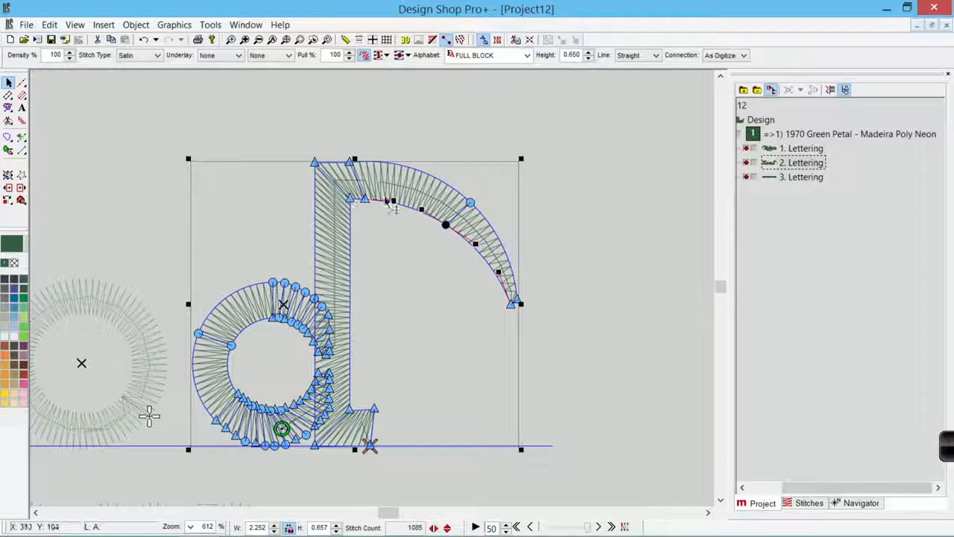
left_click(286, 40)
left_click(316, 137)
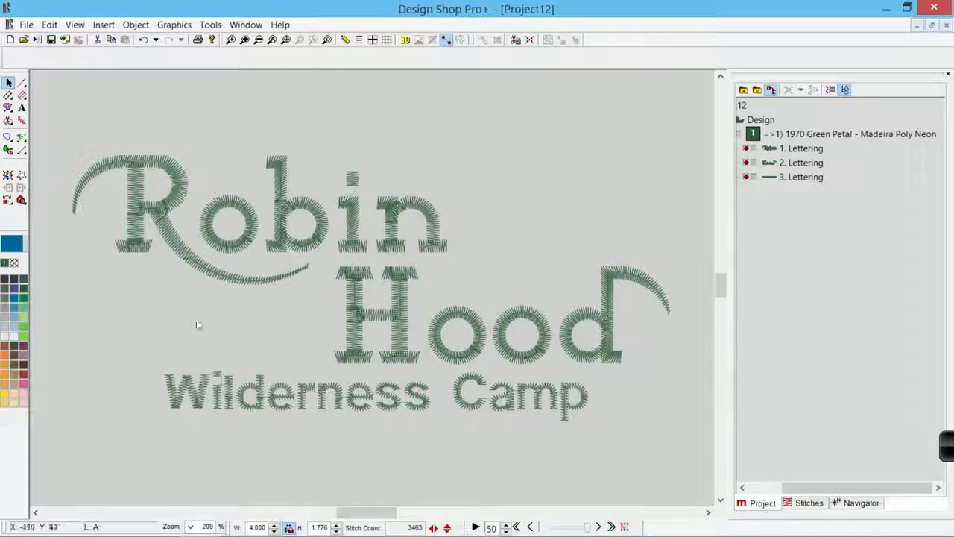